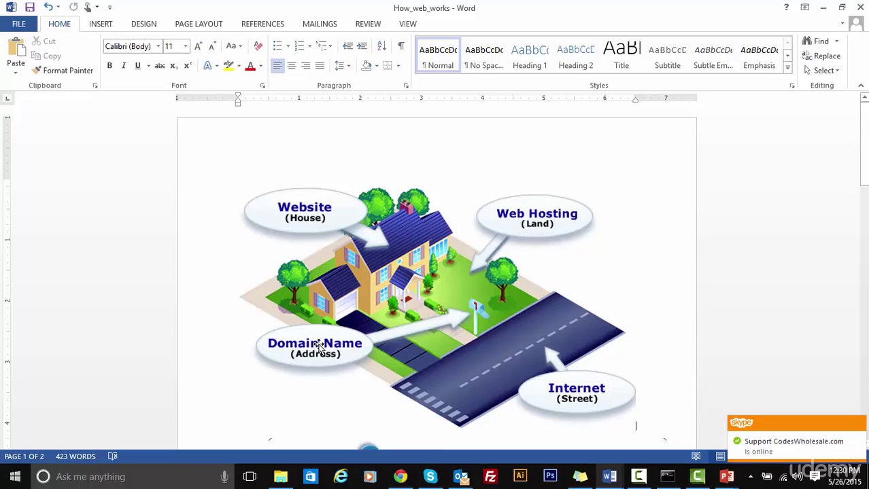
# Switch to the GoDaddy Domain Details page in Chrome and highlight the domain name ROADCABS.COM
pyautogui.hotkey('alt', 'Tab')
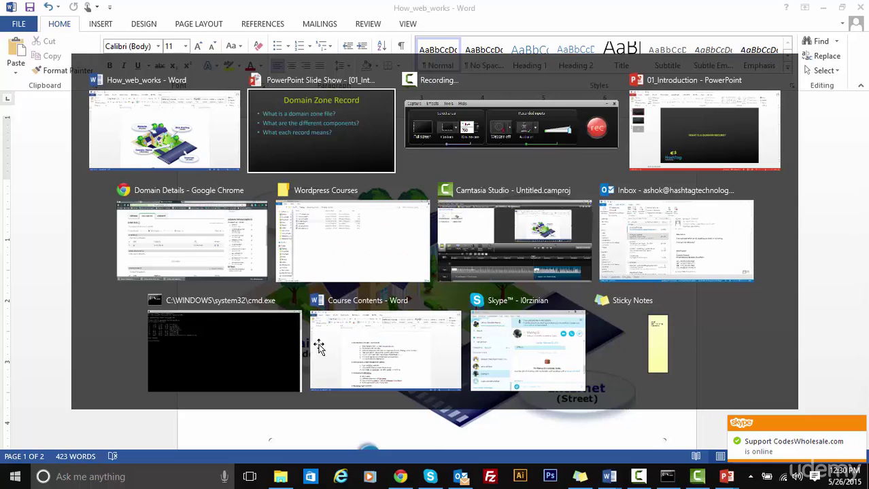
pyautogui.hotkey('alt', 'Tab')
pyautogui.hotkey('alt', 'Tab')
pyautogui.hotkey('alt', 'Tab')
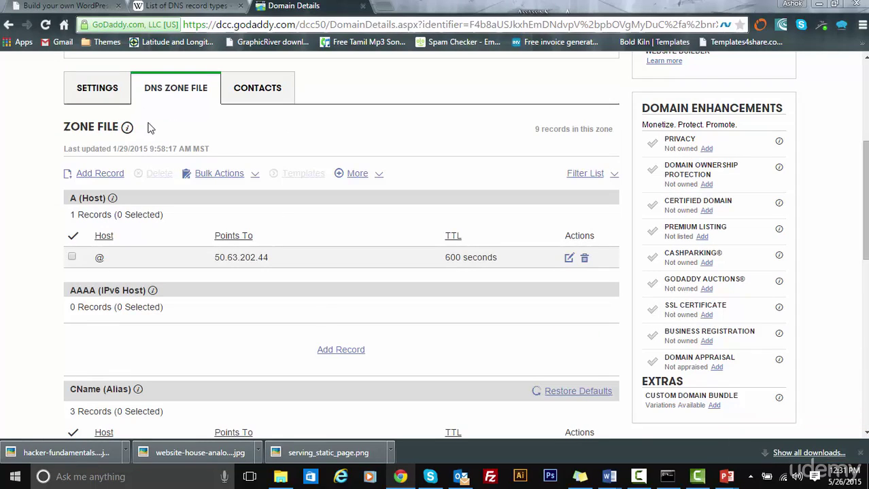
pyautogui.scroll(1, 171, 114)
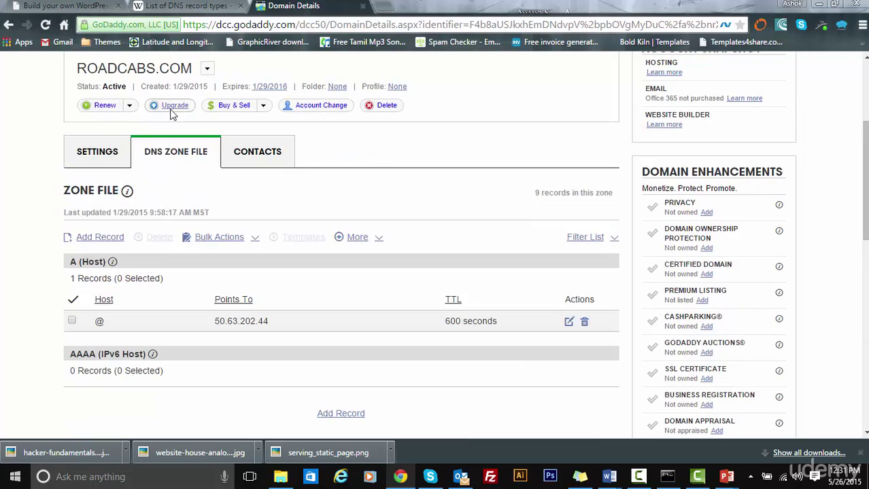
pyautogui.moveTo(77, 69); pyautogui.dragTo(191, 69)
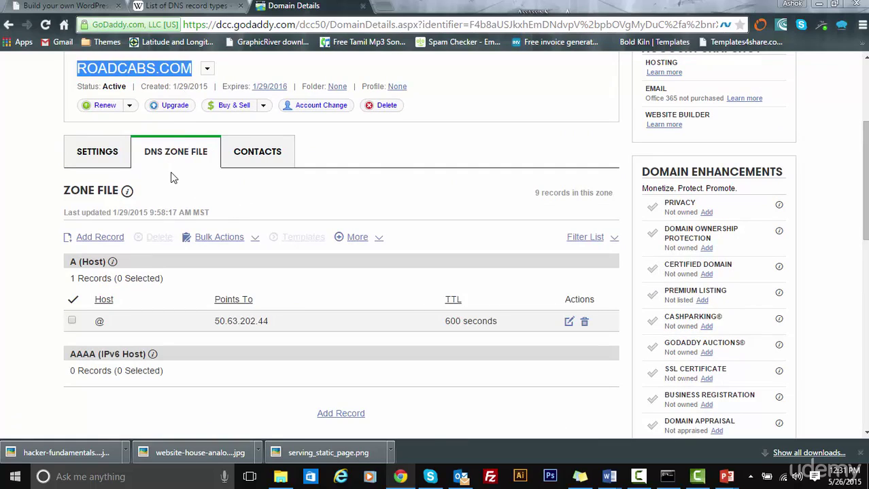
# Examine the record types in the domain's DNS zone file, from A (Host) through NS (Nameserver)
pyautogui.scroll(-1, 171, 173)
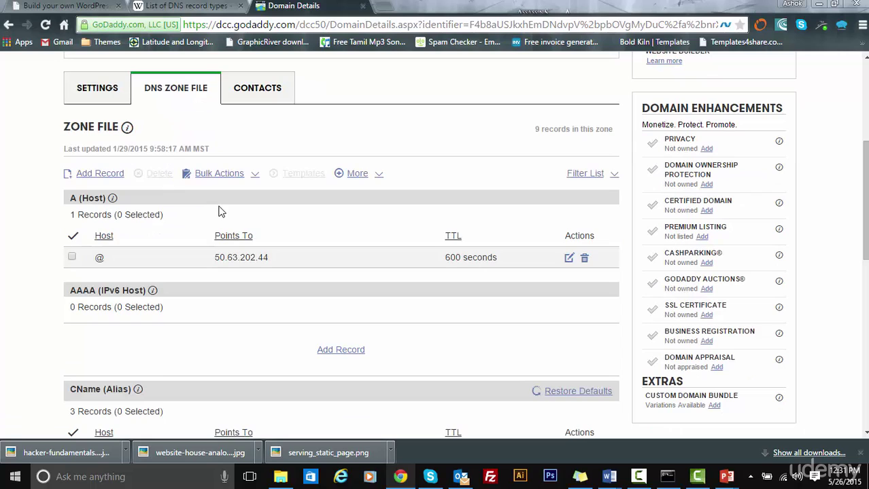
pyautogui.scroll(-1, 216, 207)
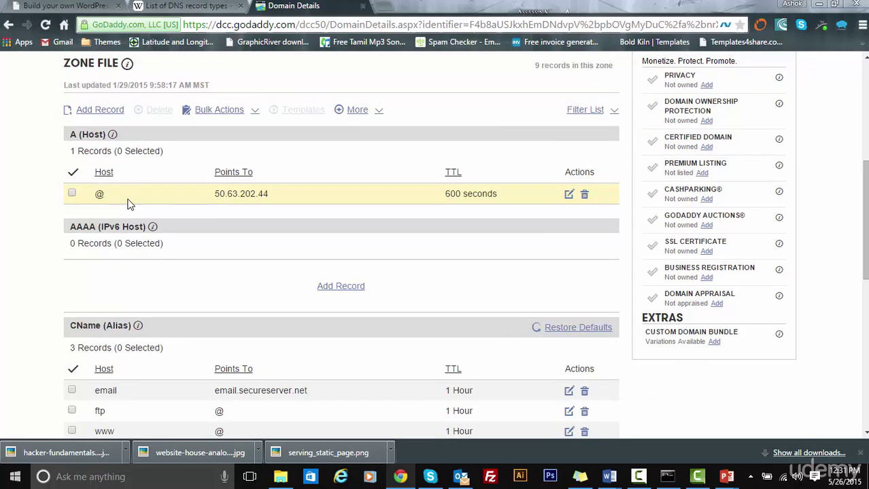
pyautogui.scroll(-1, 95, 235)
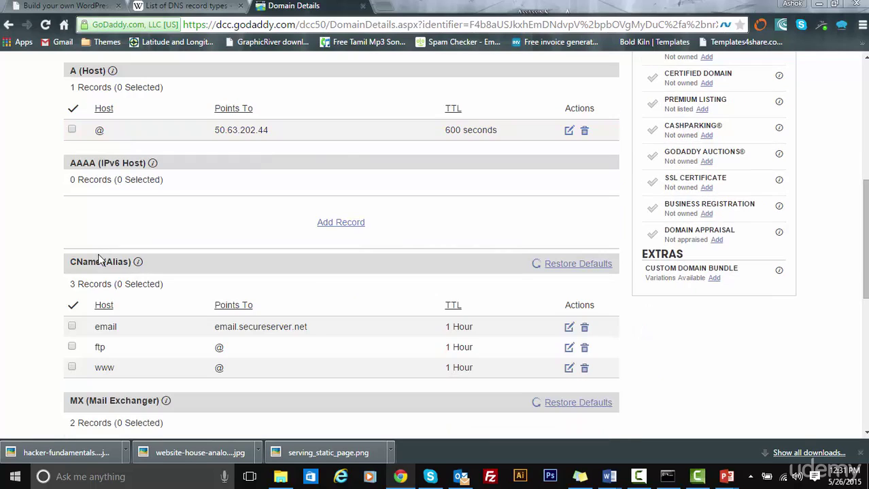
pyautogui.scroll(-2, 102, 262)
pyautogui.scroll(-2, 85, 279)
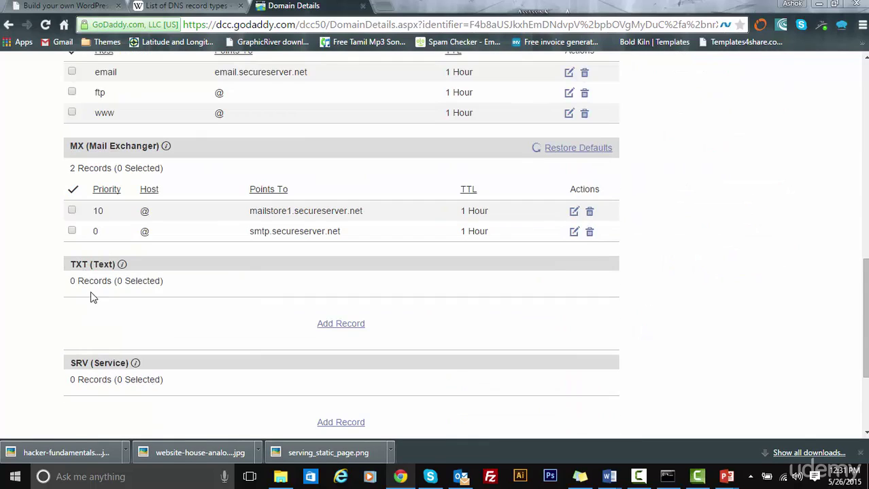
pyautogui.scroll(-1, 93, 299)
pyautogui.scroll(-1, 90, 304)
pyautogui.scroll(-1, 87, 302)
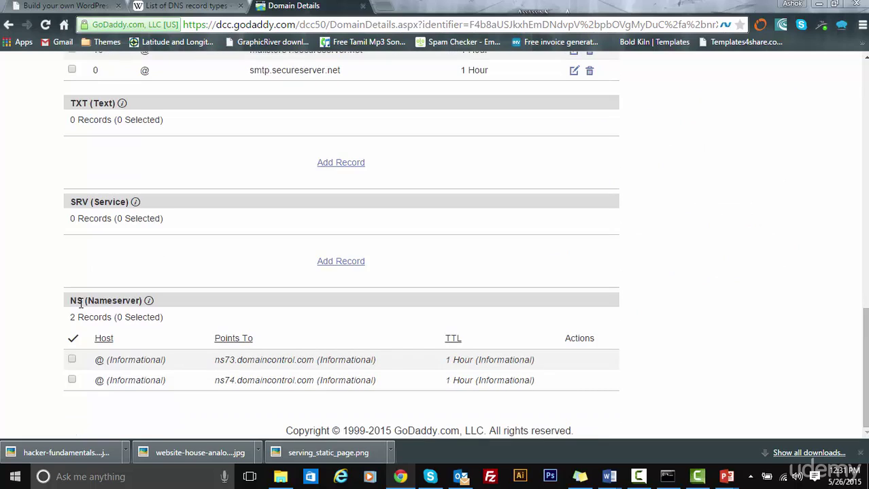
# Examine the resource records table in Wikipedia's List of DNS record types, from A through TXT
pyautogui.click(193, 7)
pyautogui.scroll(2, 199, 220)
pyautogui.scroll(2, 199, 219)
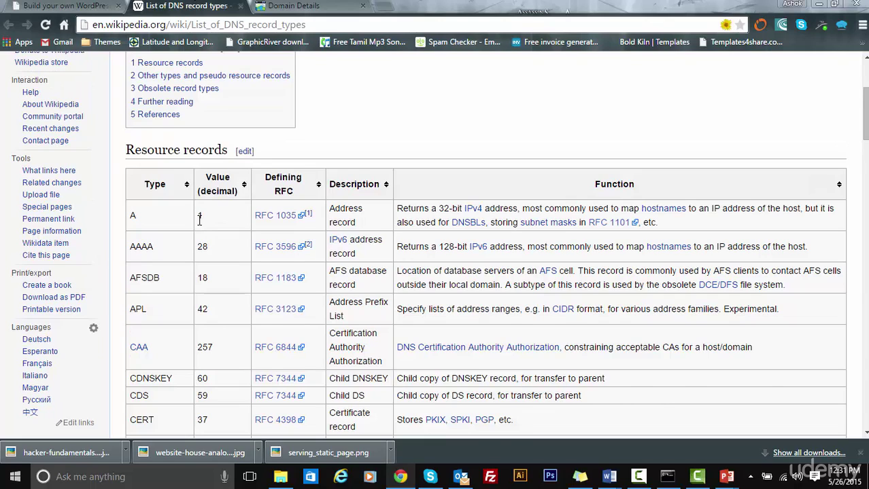
pyautogui.scroll(-1, 199, 219)
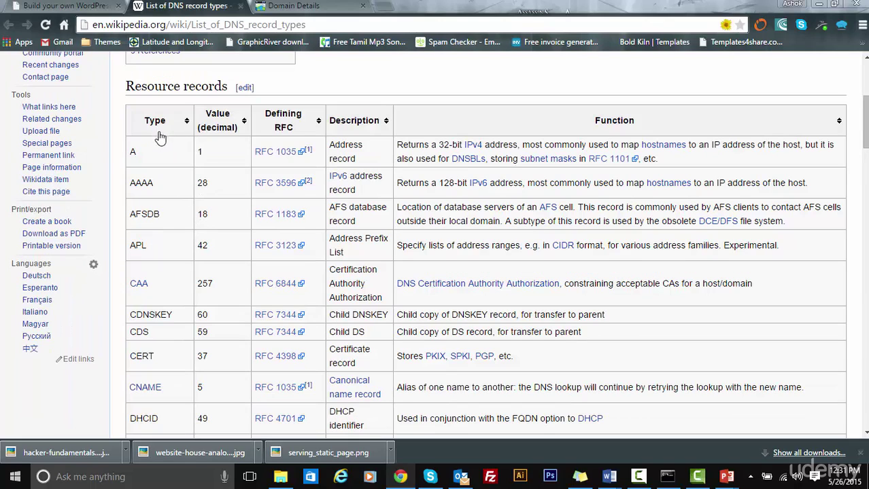
pyautogui.scroll(-1, 157, 174)
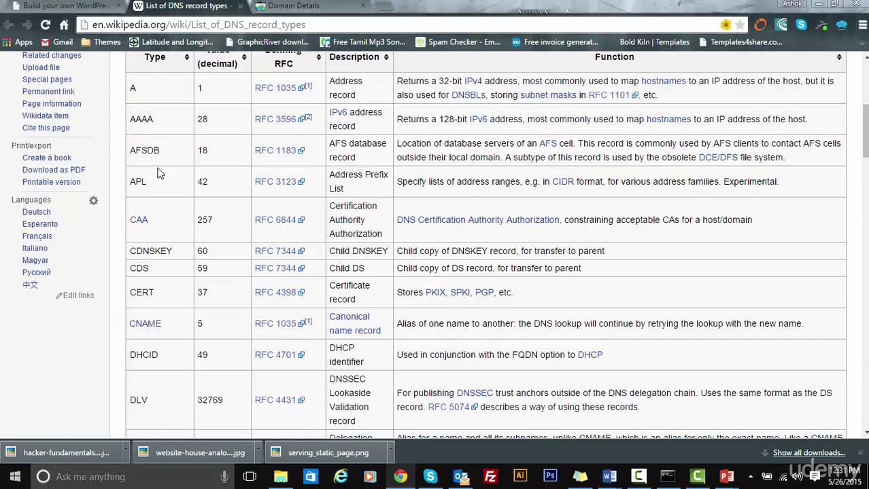
pyautogui.scroll(-1, 157, 174)
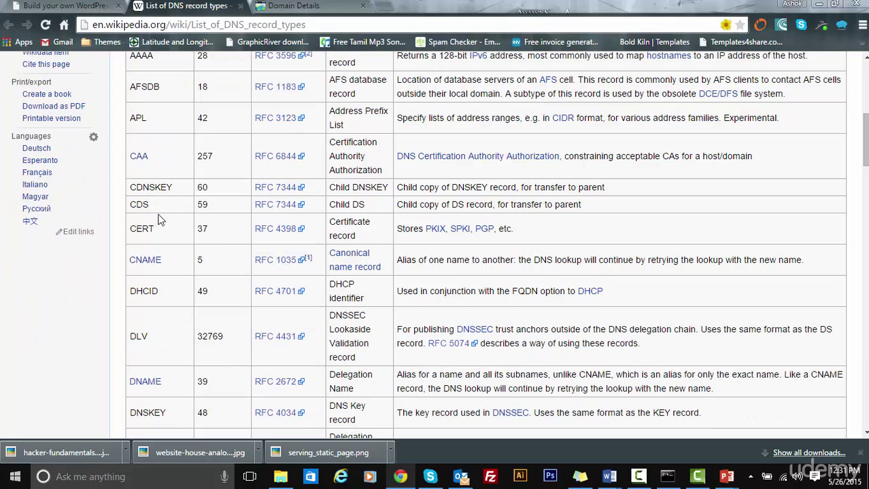
pyautogui.scroll(-2, 163, 233)
pyautogui.scroll(4, 168, 231)
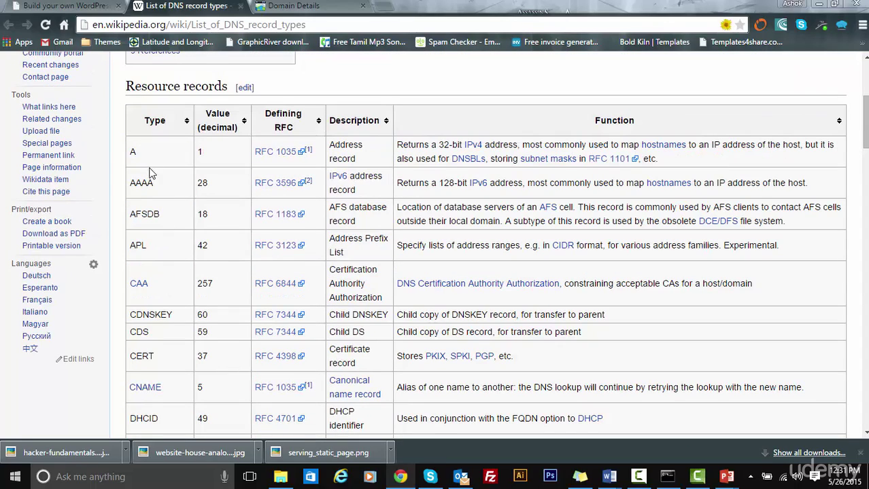
pyautogui.scroll(-2, 158, 188)
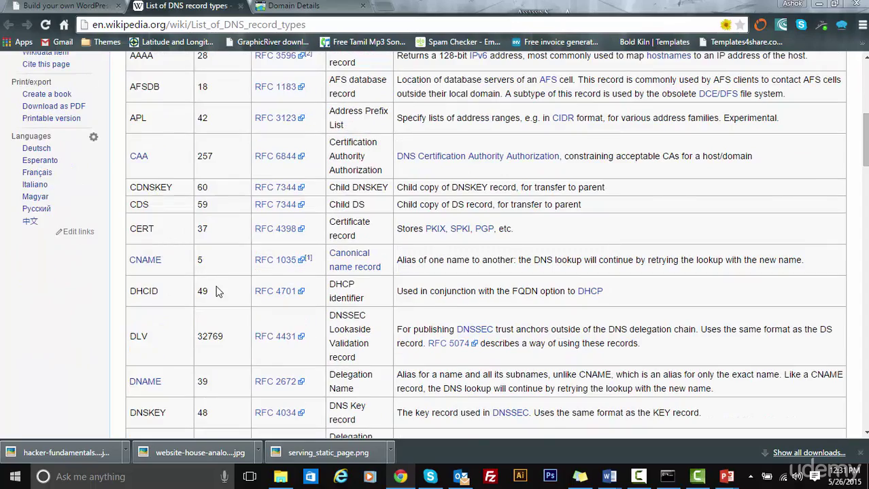
pyautogui.scroll(-2, 216, 289)
pyautogui.scroll(-5, 164, 309)
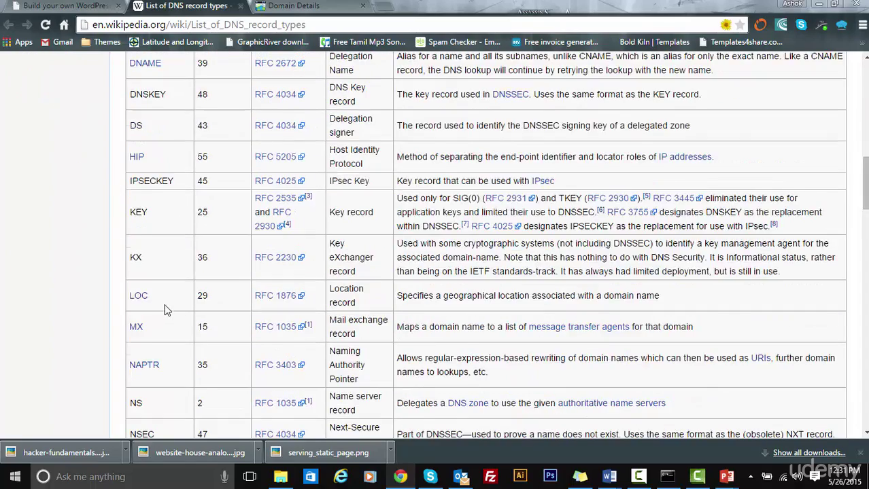
pyautogui.scroll(-1, 164, 241)
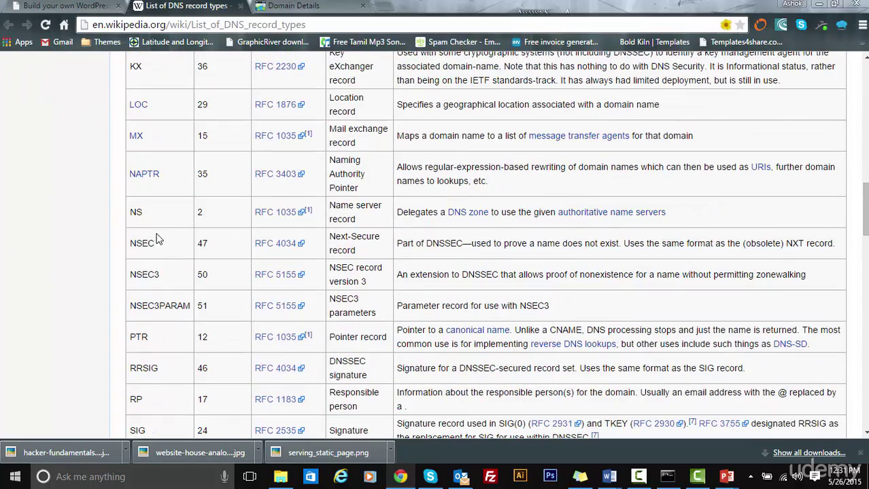
pyautogui.scroll(-4, 180, 272)
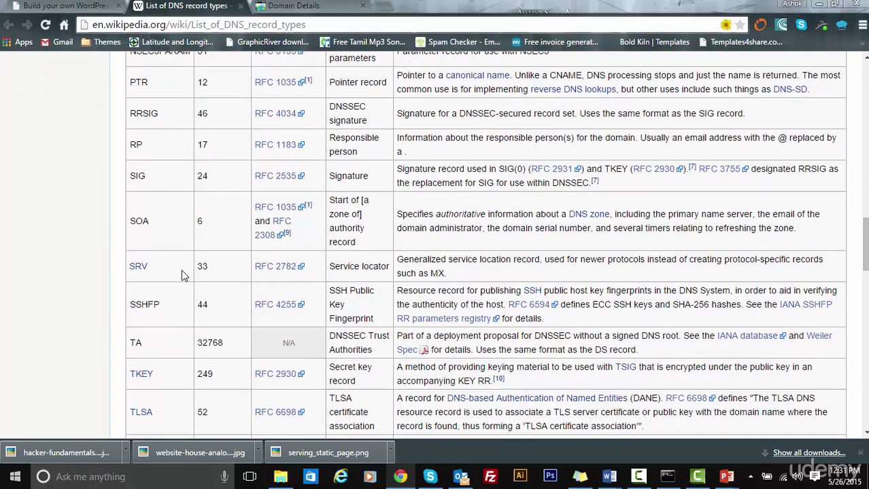
pyautogui.scroll(-2, 182, 275)
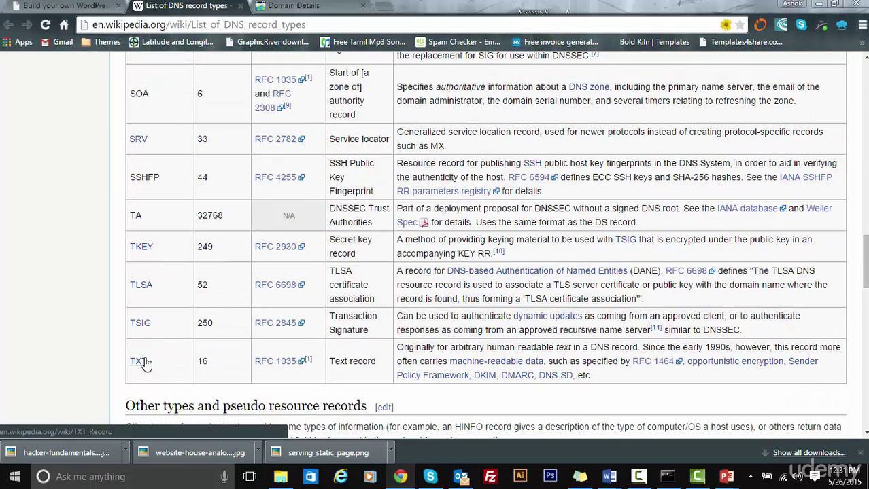
# Return to the GoDaddy zone file and highlight the IP address that the A (Host) record points to
pyautogui.click(291, 7)
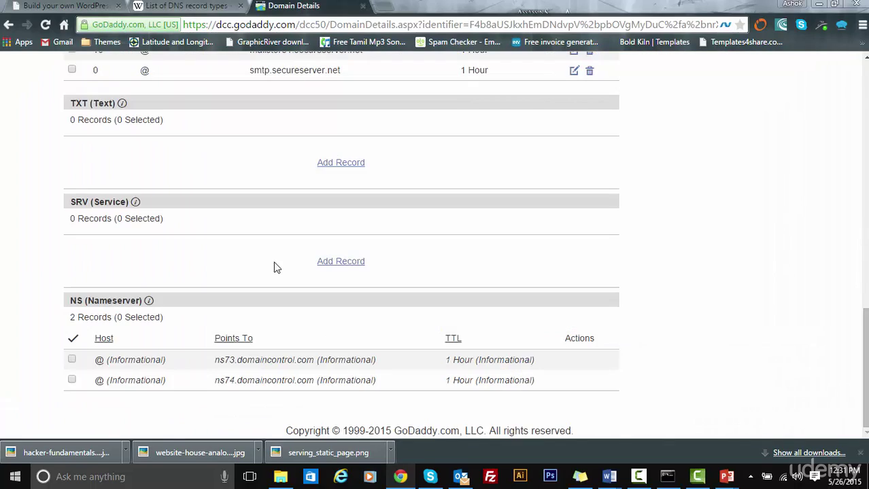
pyautogui.scroll(6, 275, 268)
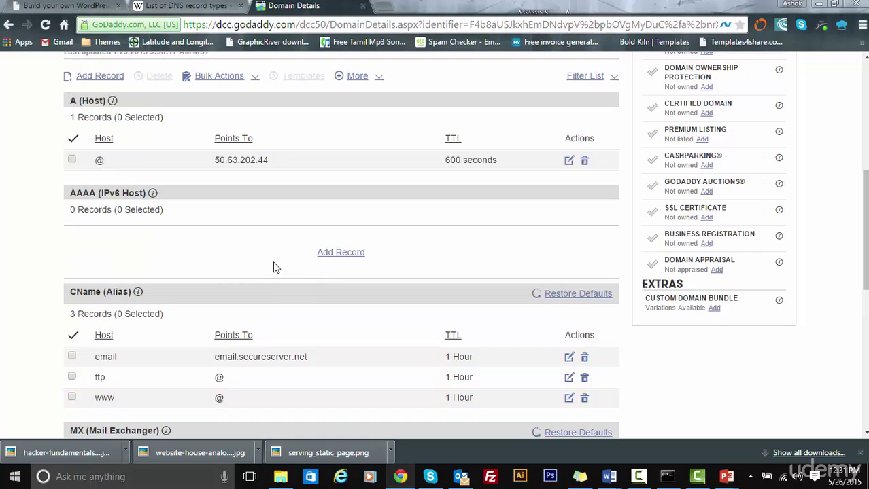
pyautogui.scroll(1, 276, 267)
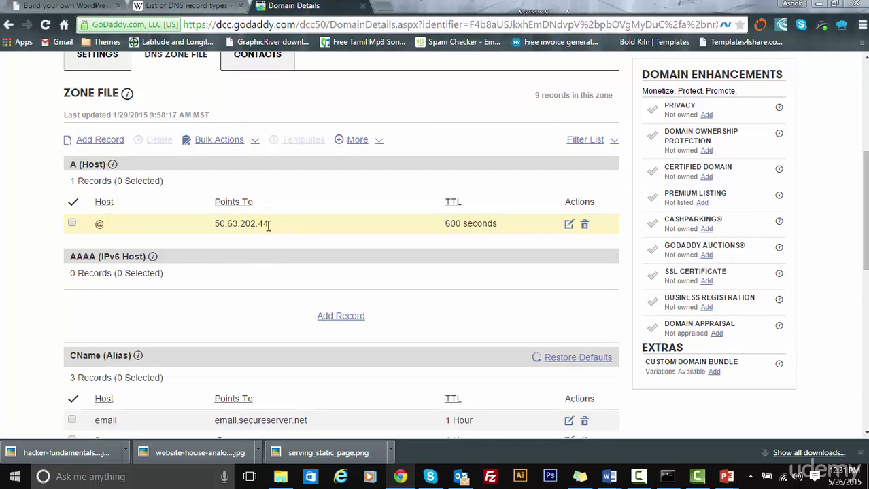
pyautogui.moveTo(270, 225); pyautogui.dragTo(214, 224)
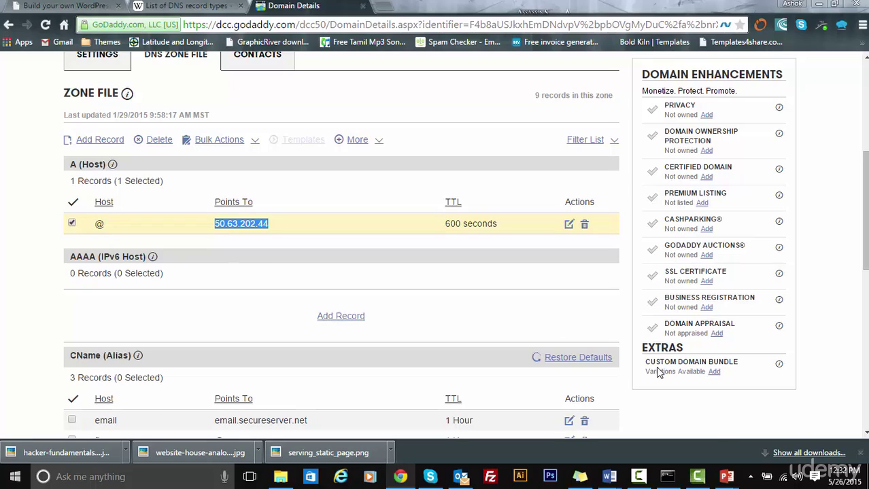
# Show the house diagram in the How_web_works Word document, and return to Chrome to relate the domain name to its A record
pyautogui.moveTo(609, 476)
pyautogui.click(656, 435)
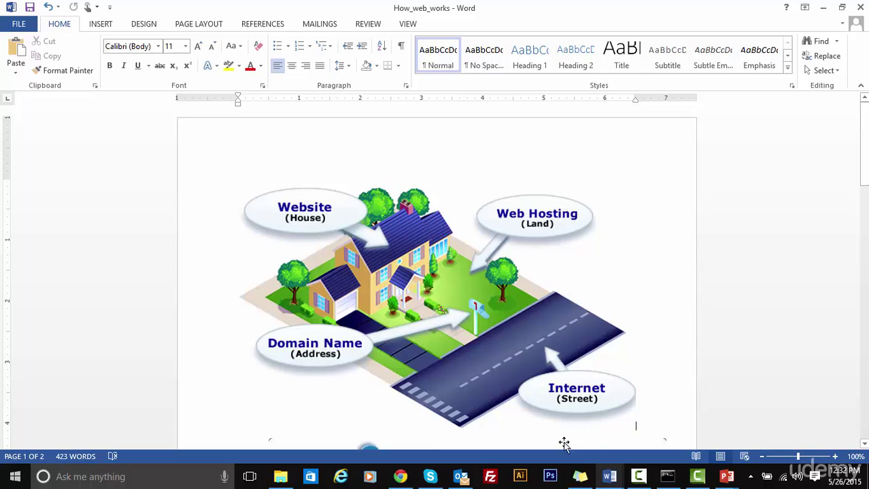
pyautogui.click(400, 476)
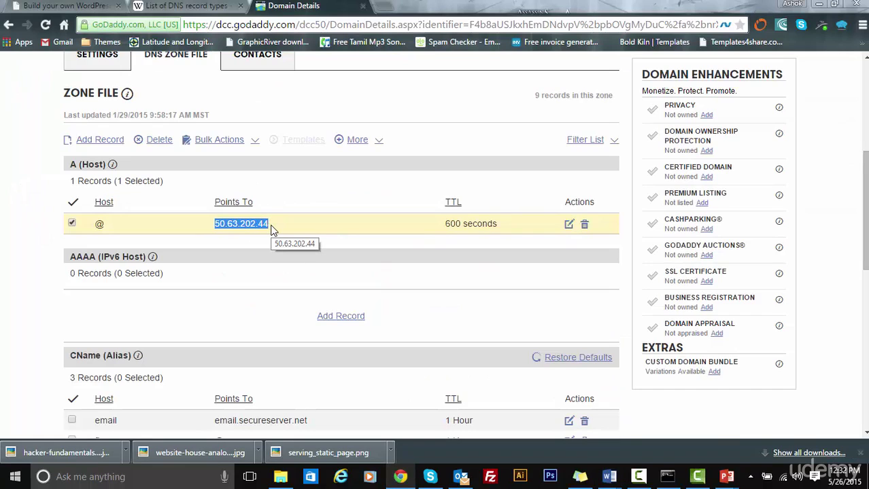
pyautogui.scroll(3, 188, 179)
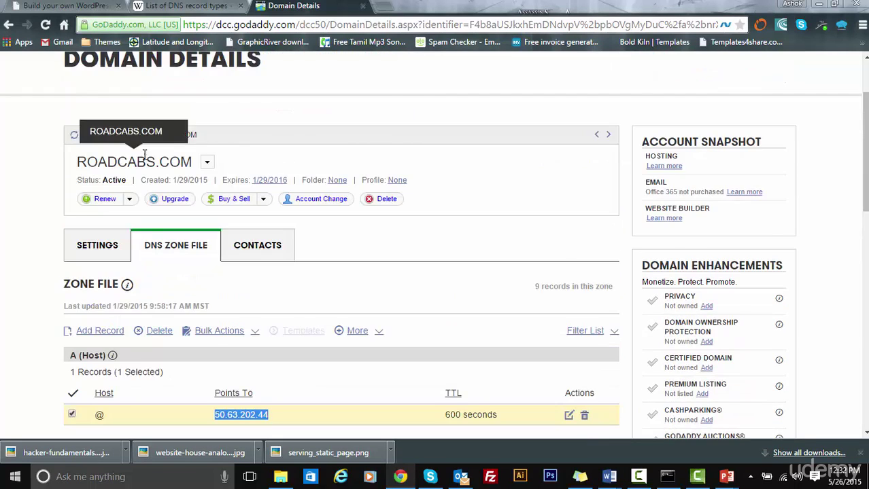
pyautogui.scroll(-3, 144, 154)
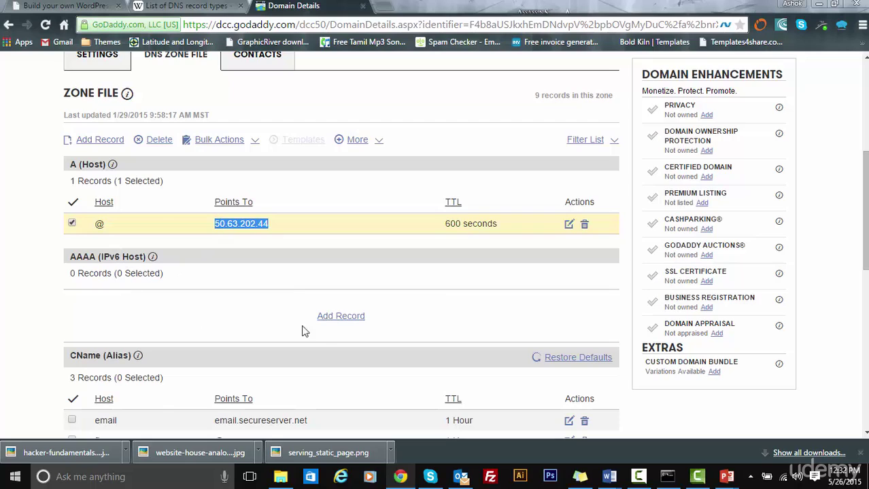
# Check the zone file's CName (Alias) records and request email.roadcabs.com in a new browser tab
pyautogui.scroll(-1, 325, 334)
pyautogui.scroll(-1, 324, 335)
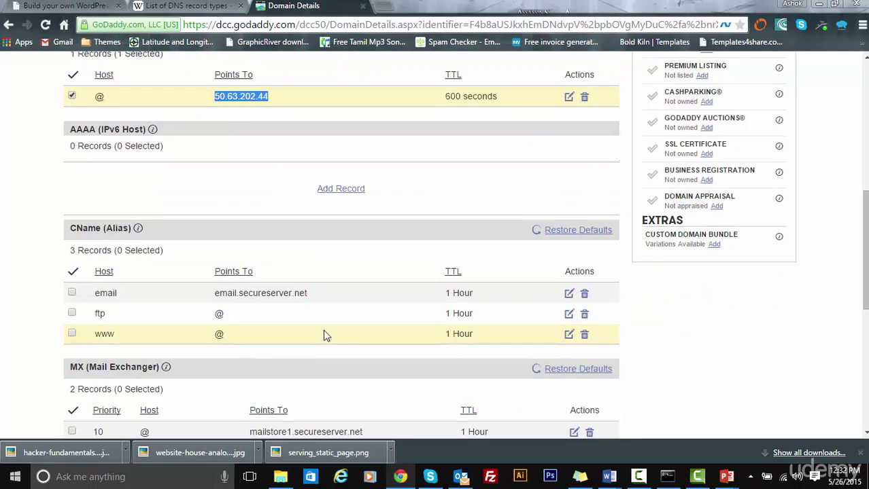
pyautogui.scroll(-1, 96, 229)
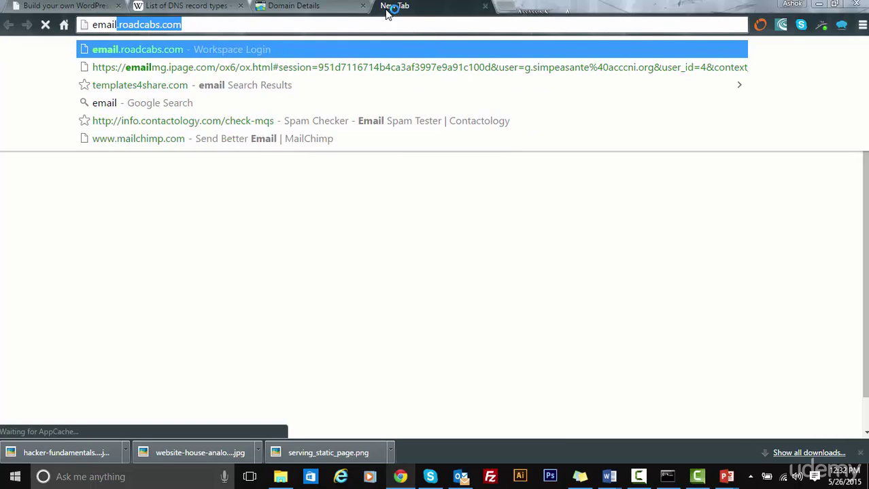
pyautogui.write('.roadcabs')
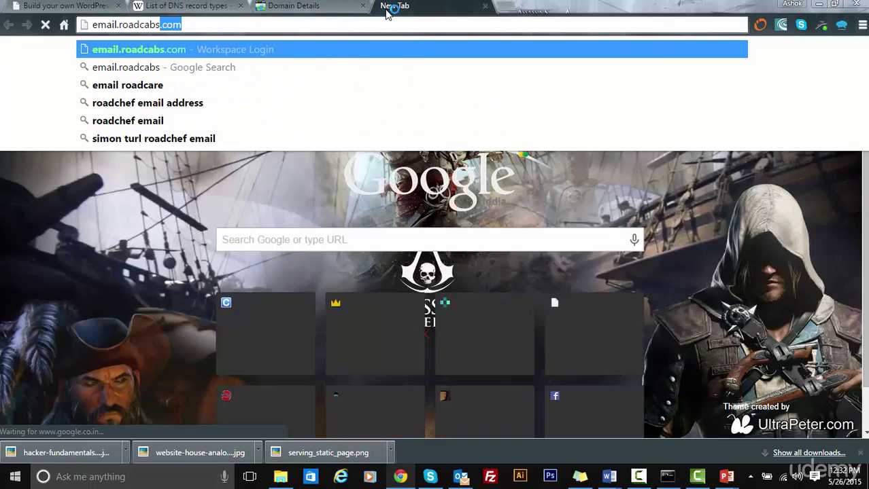
pyautogui.write('.com')
pyautogui.press('Return')
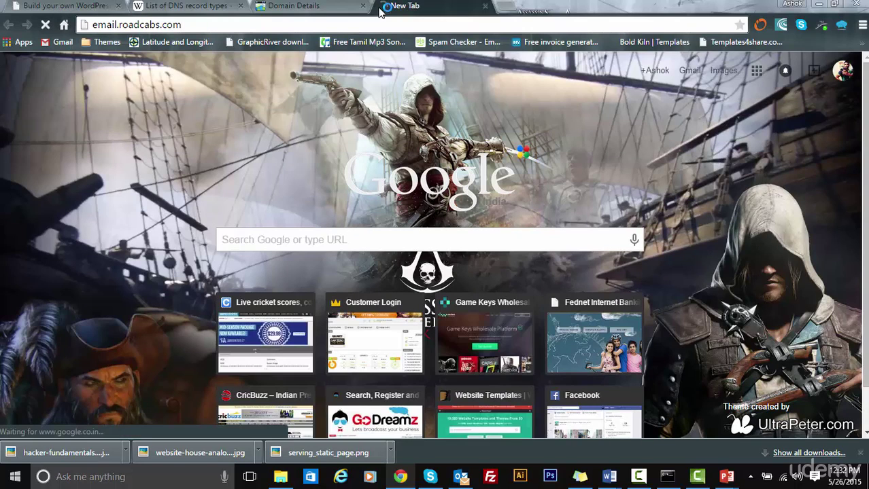
# Check the target of the email CName record in the zone file and reload email.roadcabs.com in its tab
pyautogui.click(299, 6)
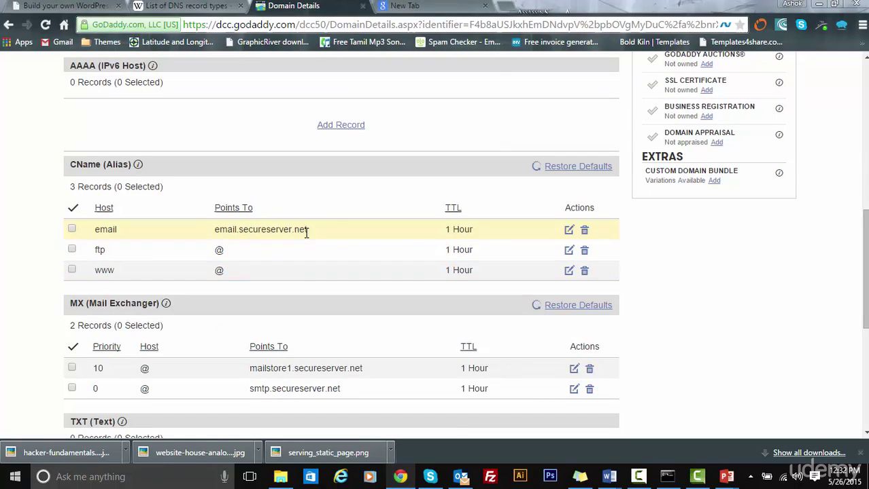
pyautogui.click(437, 8)
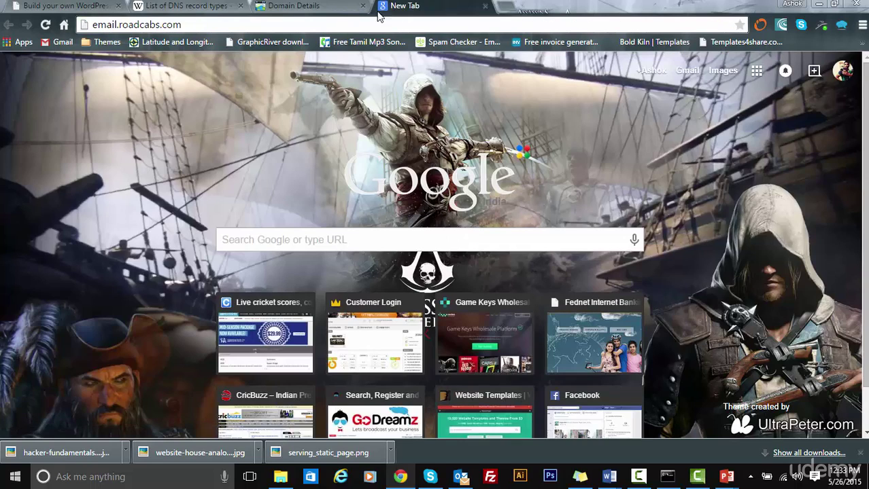
pyautogui.click(344, 21)
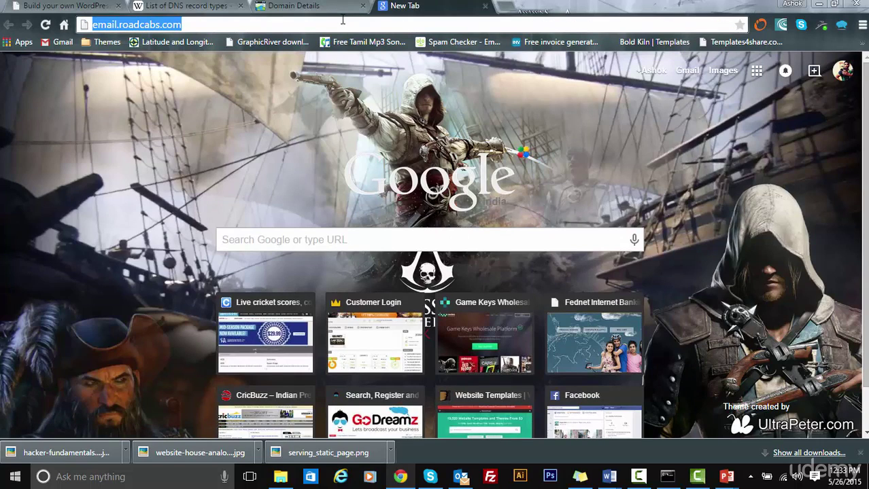
pyautogui.press('Return')
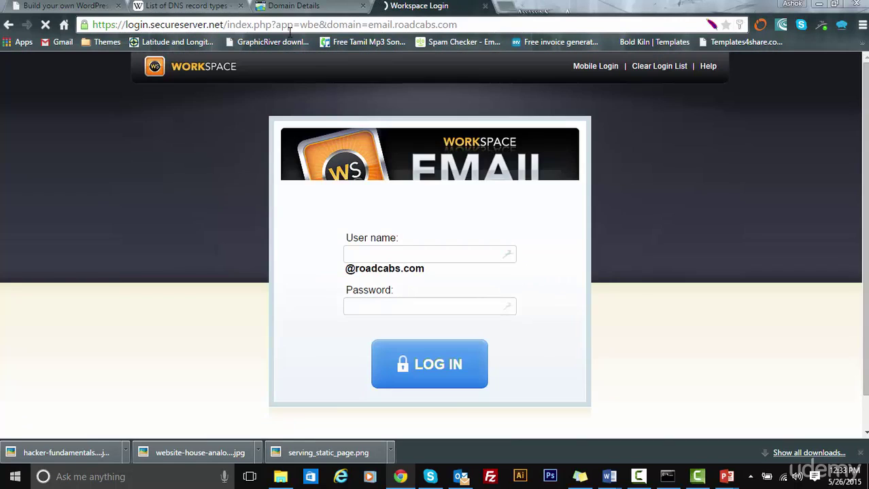
pyautogui.click(329, 8)
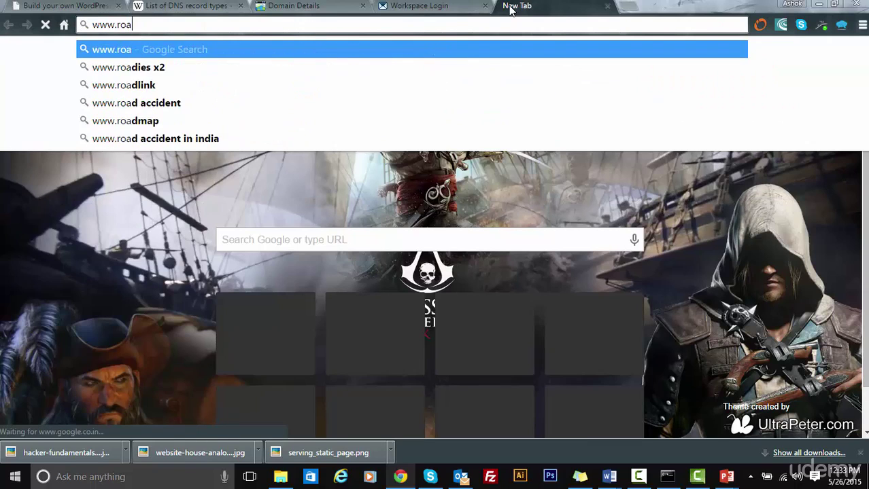
pyautogui.write('dcabs.')
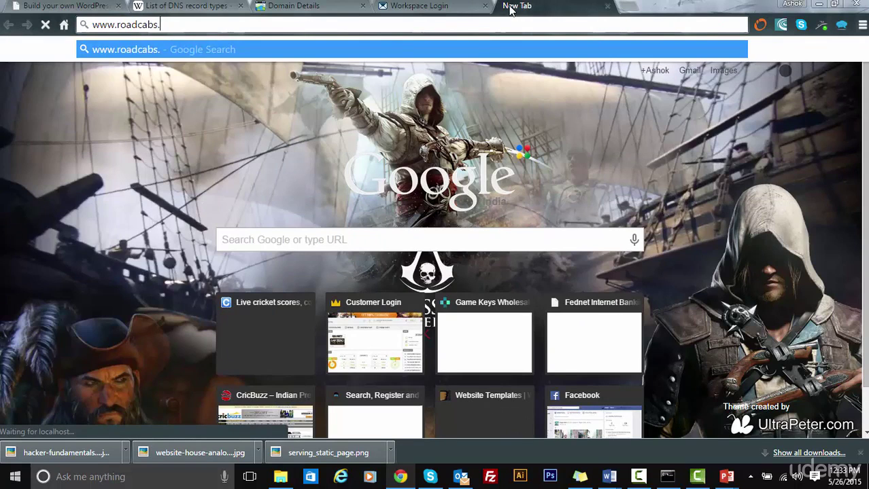
pyautogui.write('com')
pyautogui.press('BackSpace')
pyautogui.press('BackSpace')
pyautogui.press('BackSpace')
pyautogui.press('BackSpace')
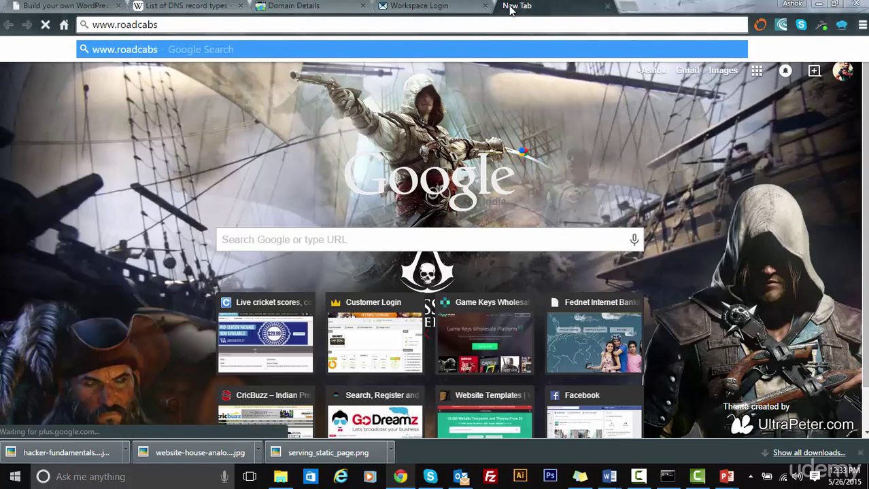
pyautogui.write('.com')
pyautogui.press('Return')
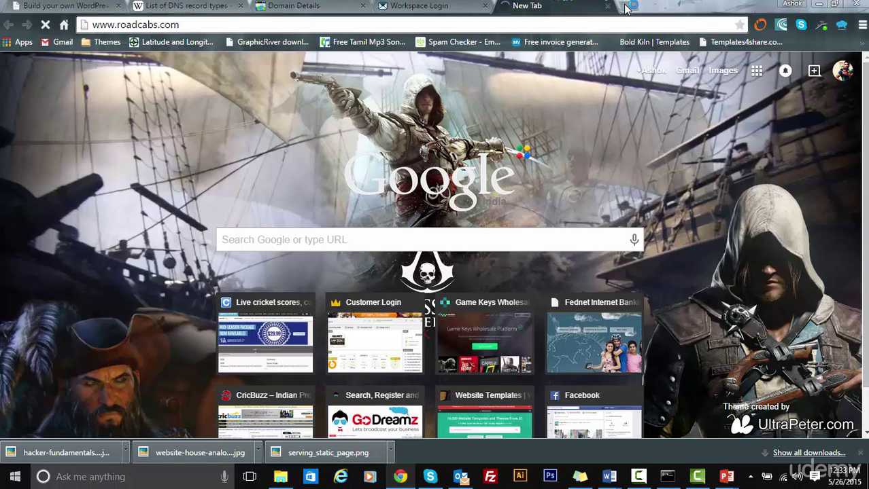
pyautogui.click(625, 6)
pyautogui.write('road')
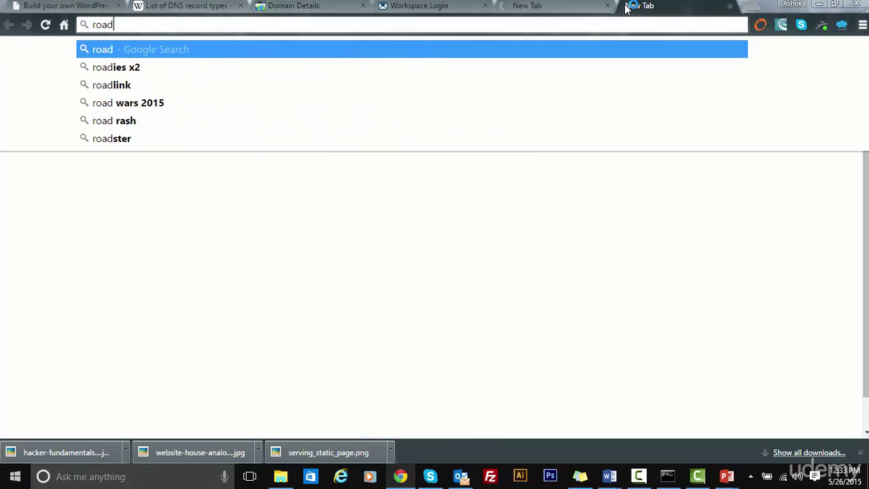
pyautogui.write('cabs.com')
pyautogui.press('Return')
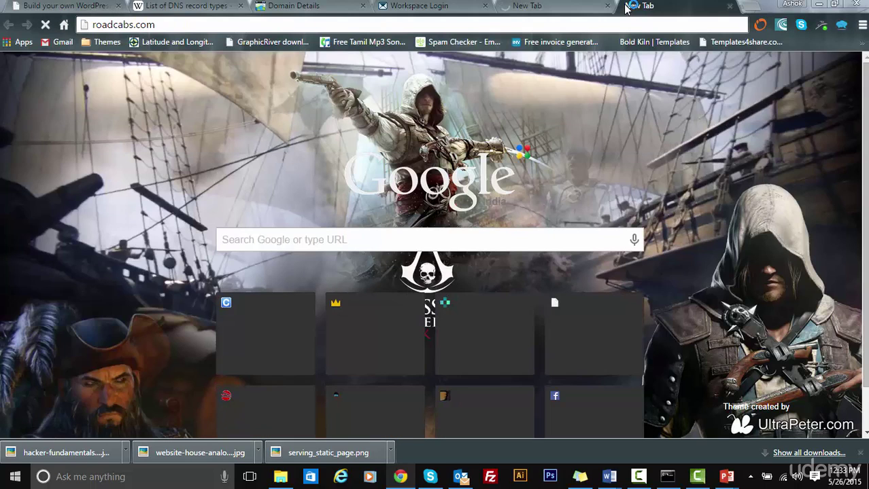
pyautogui.click(557, 5)
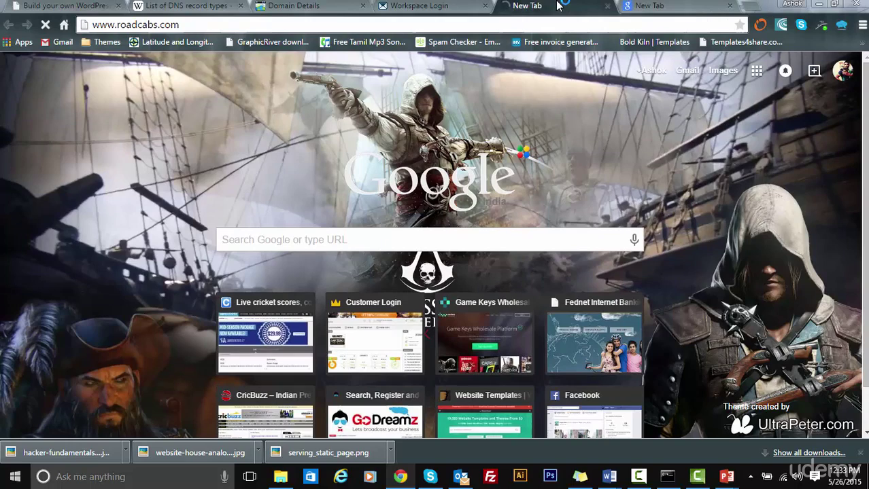
pyautogui.click(323, 5)
pyautogui.scroll(2, 285, 174)
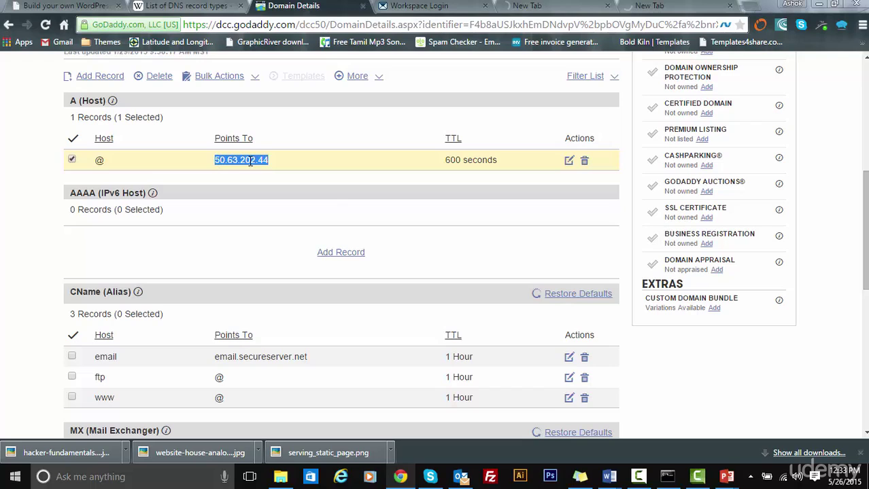
pyautogui.scroll(-2, 333, 194)
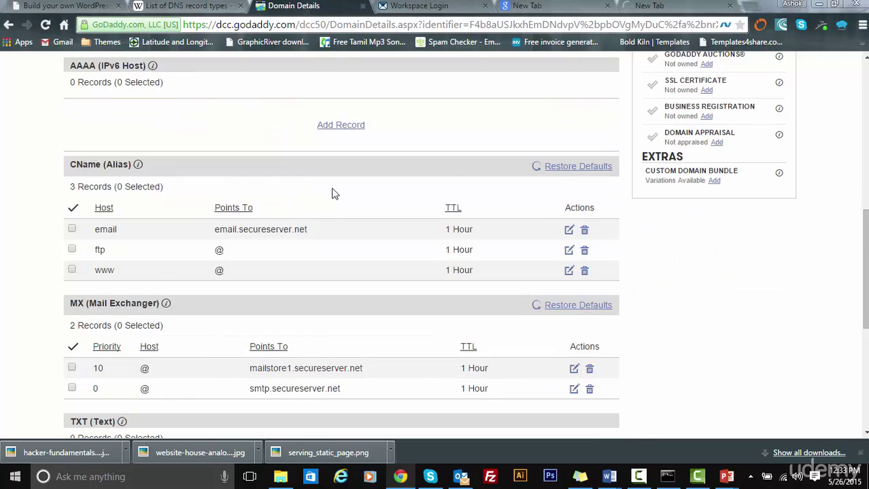
pyautogui.scroll(-2, 333, 194)
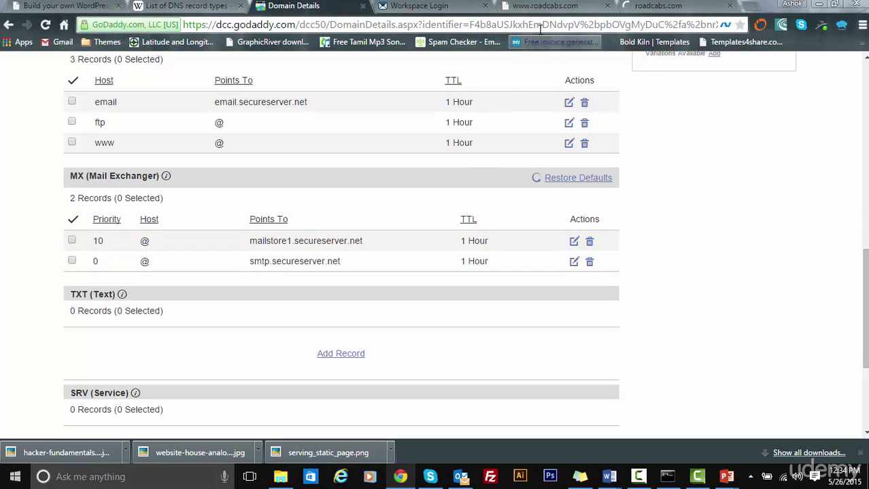
pyautogui.click(607, 7)
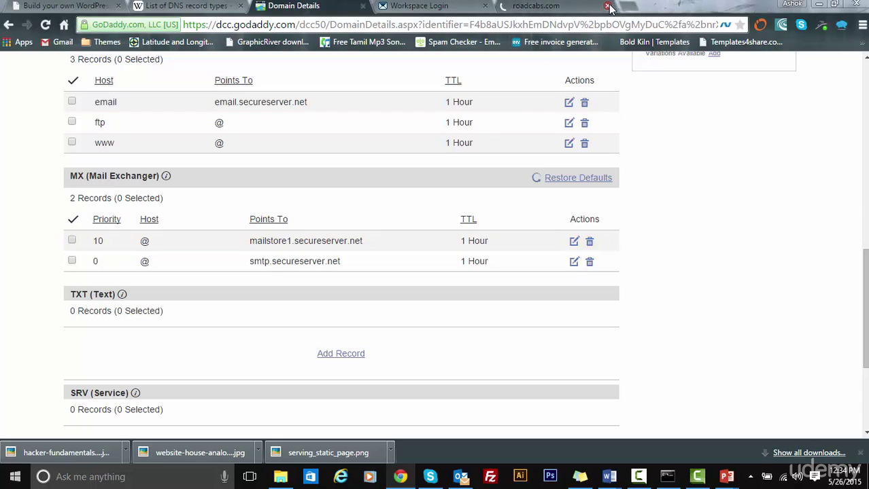
pyautogui.click(607, 6)
# Point out the TXT (Text) and SRV (Service) sections of the zone file by highlighting their headings
pyautogui.scroll(-1, 186, 257)
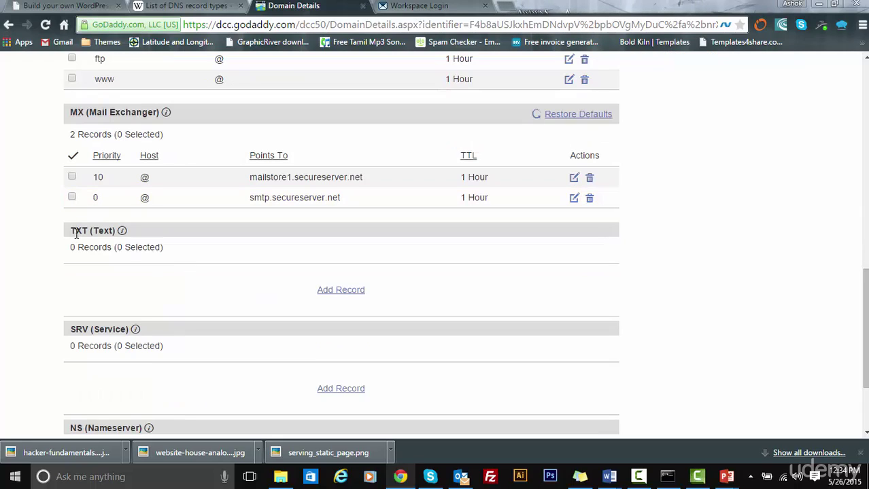
pyautogui.moveTo(72, 231); pyautogui.dragTo(155, 252)
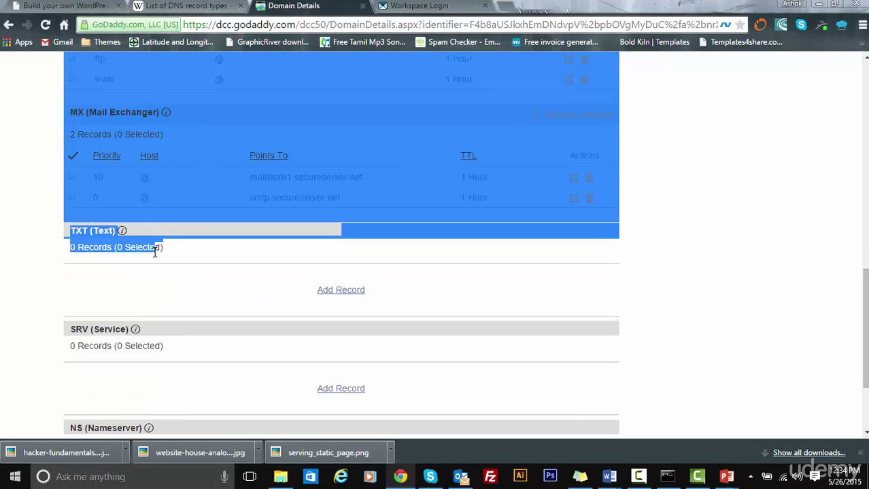
pyautogui.click(181, 254)
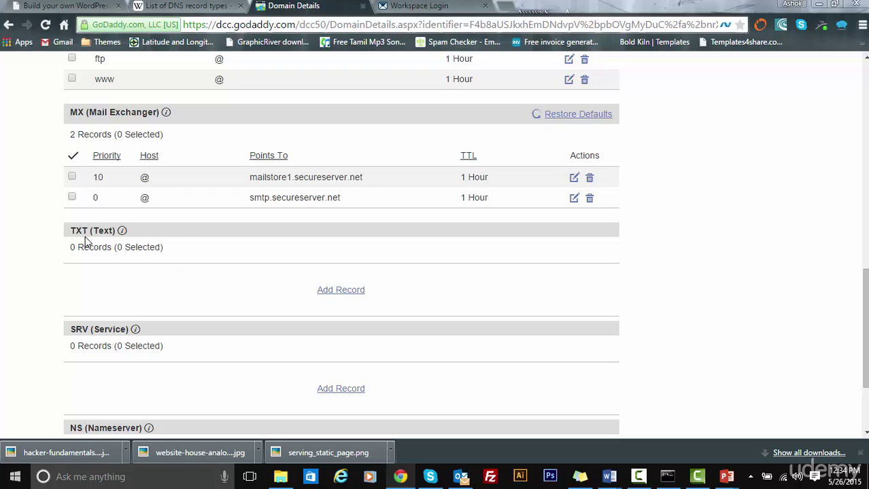
pyautogui.scroll(-1, 192, 272)
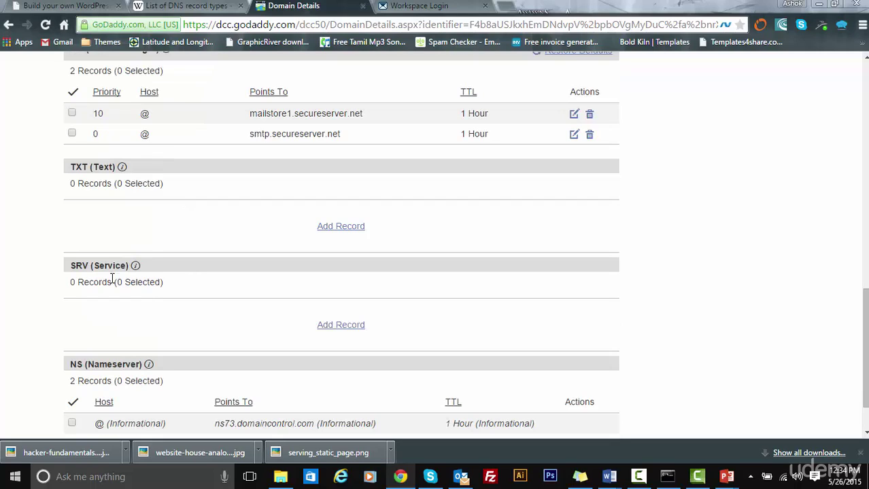
pyautogui.moveTo(72, 265); pyautogui.dragTo(130, 265)
# Go back to the MX (Mail Exchanger) section and select the records with priority 10 and 0
pyautogui.scroll(4, 287, 314)
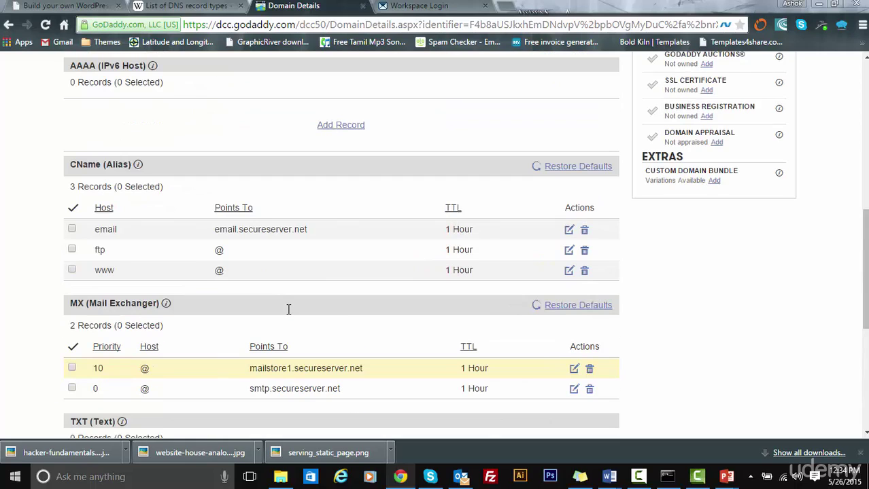
pyautogui.scroll(-1, 286, 313)
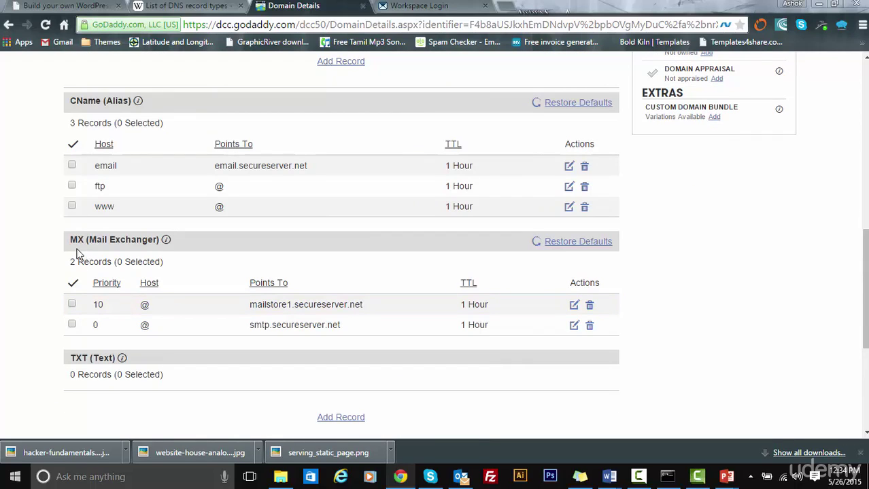
pyautogui.doubleClick(104, 305)
pyautogui.click(122, 320)
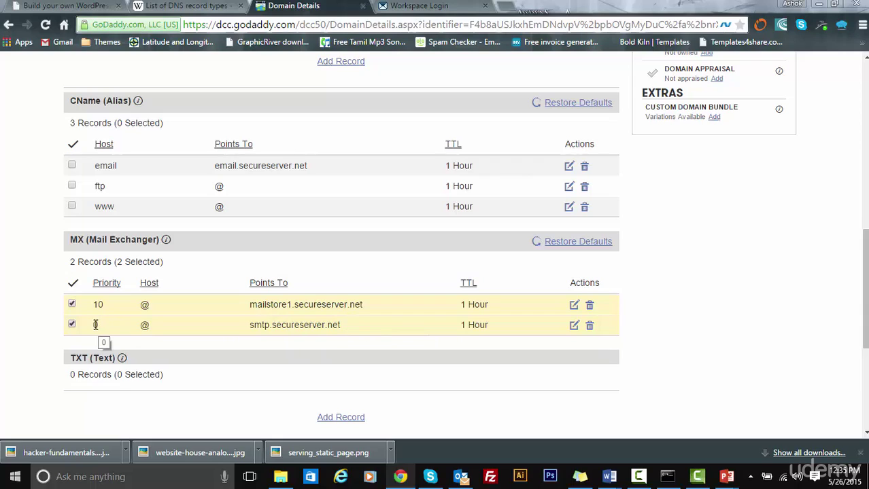
# Highlight the NS (Nameserver) heading in the zone file and show the DNS server diagram in the How_web_works Word document
pyautogui.scroll(-4, 117, 321)
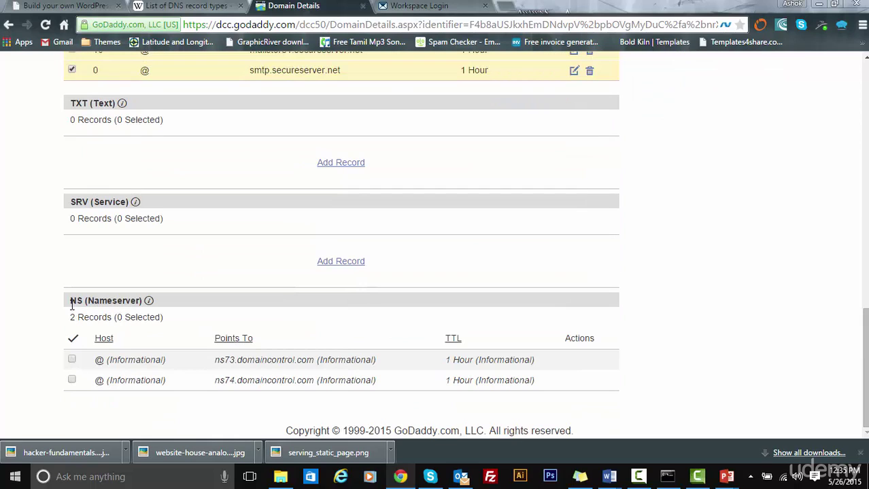
pyautogui.moveTo(71, 303); pyautogui.dragTo(142, 318)
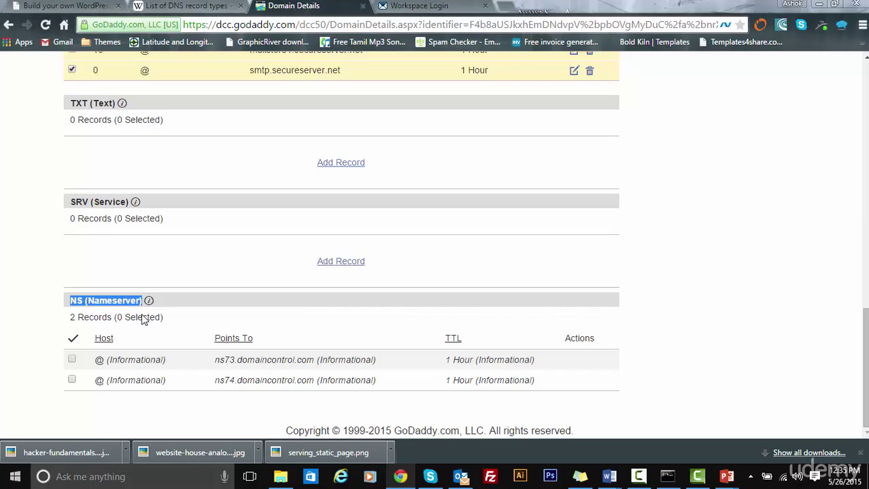
pyautogui.click(609, 478)
pyautogui.click(631, 438)
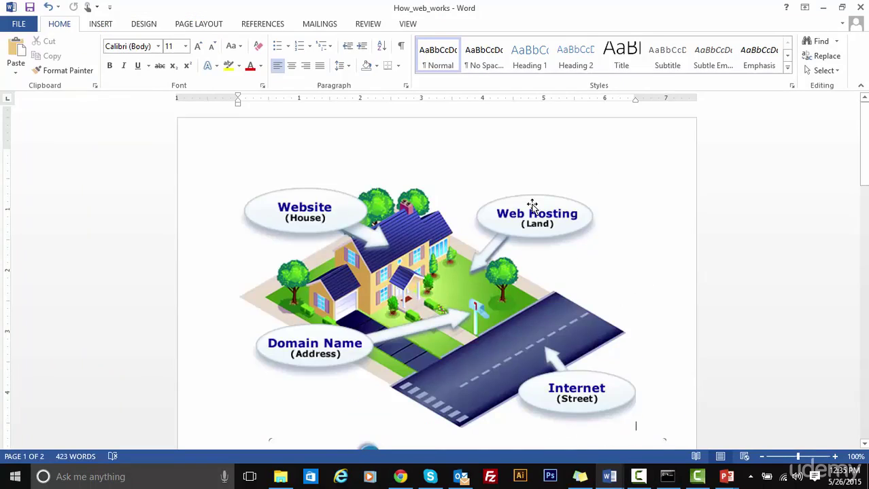
pyautogui.scroll(-3, 531, 202)
pyautogui.scroll(-2, 531, 208)
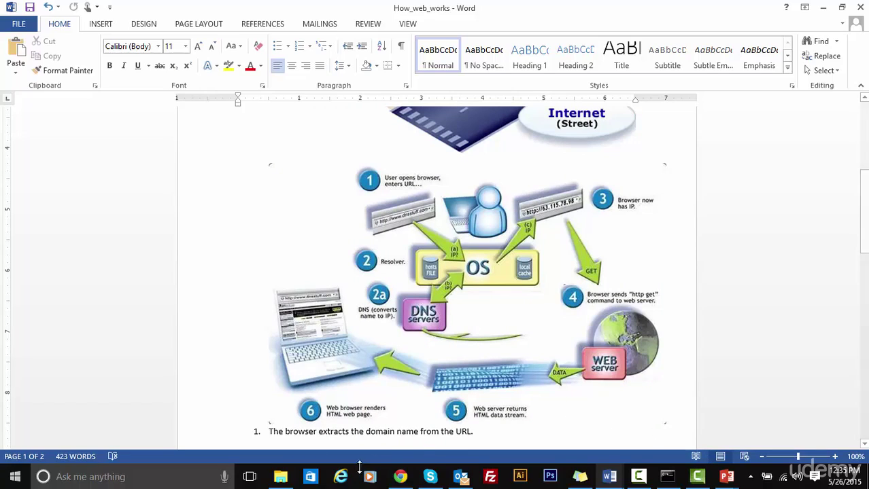
# Switch back to Chrome and highlight the NS record targets ns73.domaincontrol.com and ns74.domaincontrol.com, returning to ns73
pyautogui.click(401, 478)
pyautogui.click(308, 362)
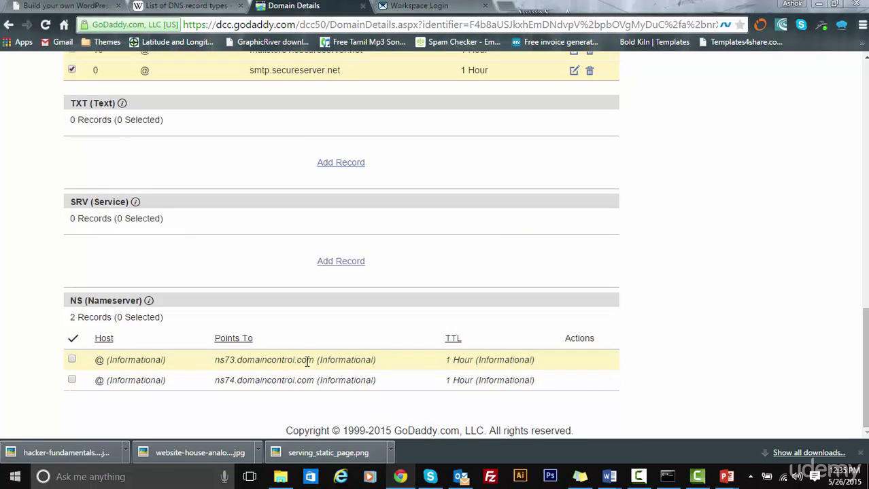
pyautogui.moveTo(307, 362); pyautogui.dragTo(216, 359)
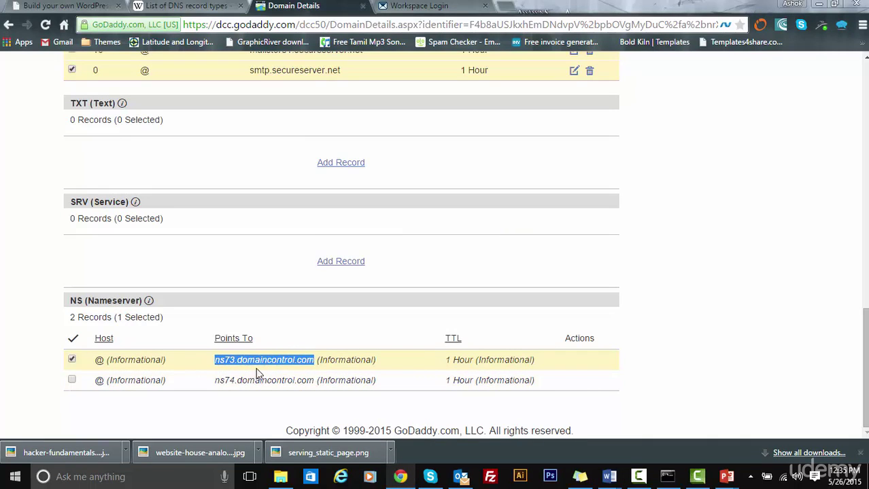
pyautogui.moveTo(317, 381); pyautogui.dragTo(215, 379)
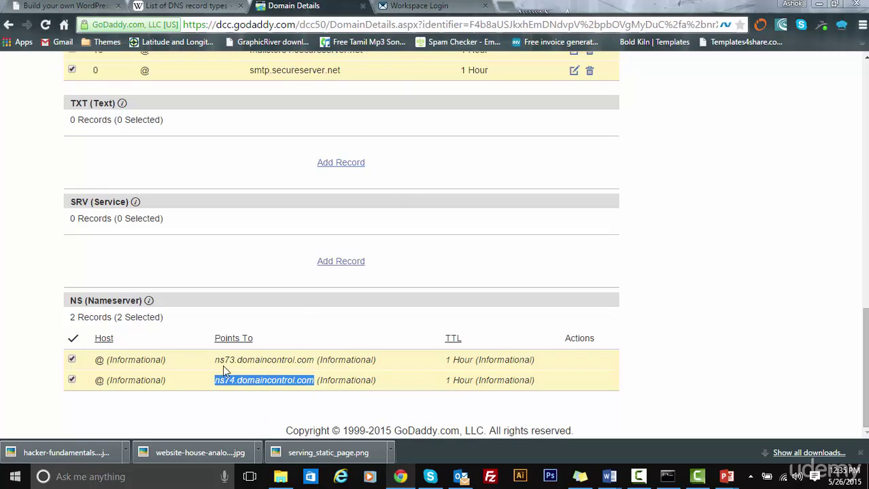
pyautogui.moveTo(215, 361); pyautogui.dragTo(315, 358)
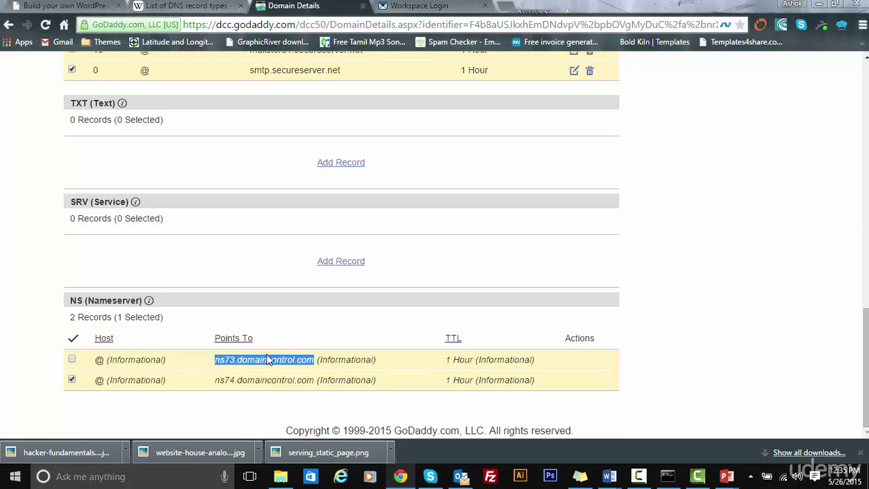
# Return to the A (Host) record in the zone file and highlight the IP address it points to
pyautogui.scroll(10, 291, 357)
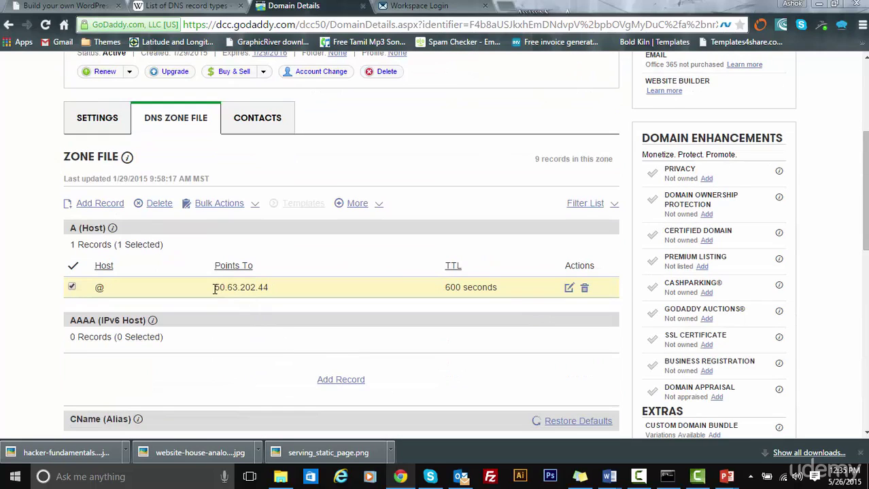
pyautogui.moveTo(214, 289); pyautogui.dragTo(272, 288)
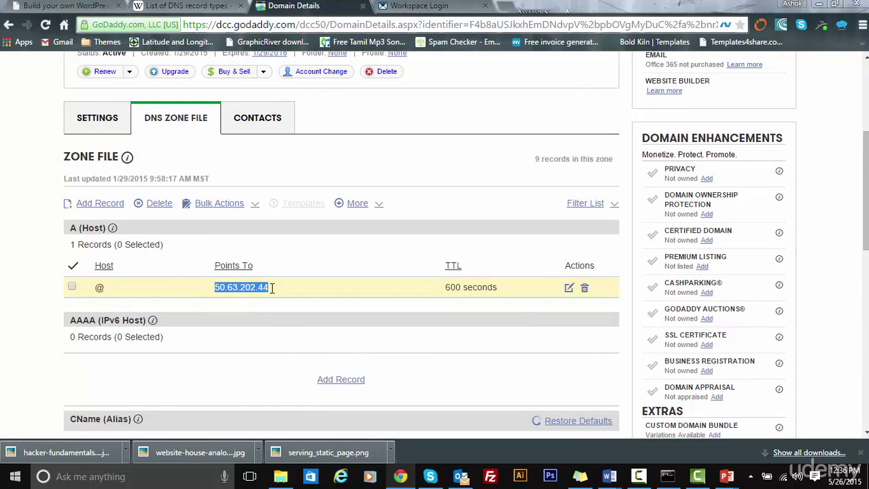